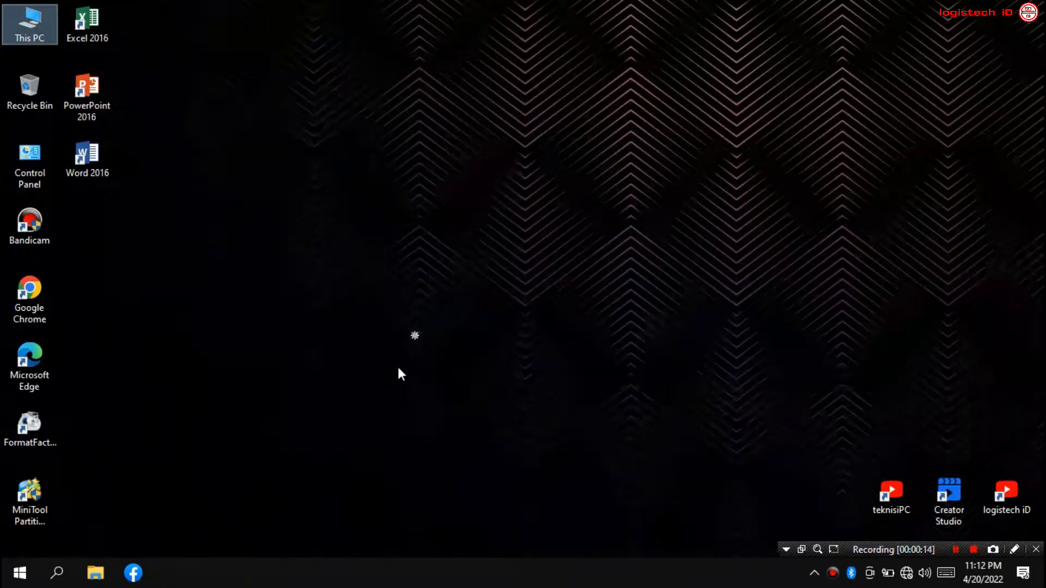
left_click(569, 301)
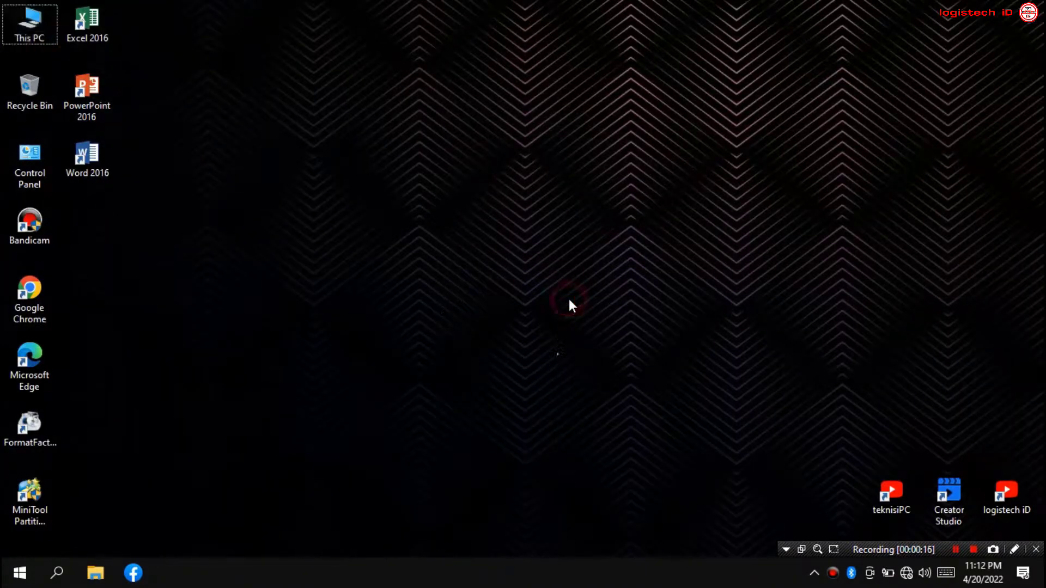
left_click(276, 224)
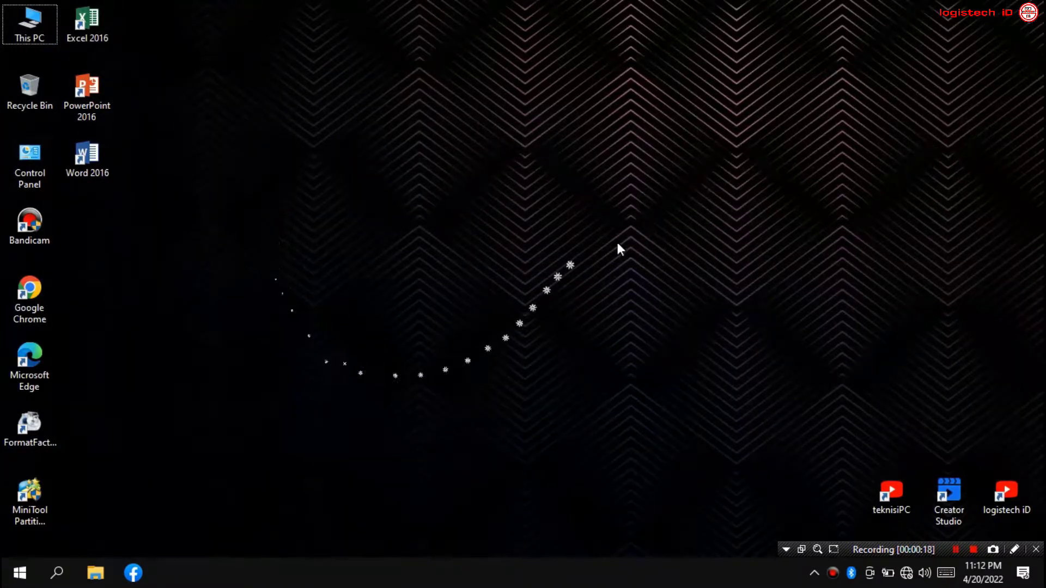
left_click(823, 174)
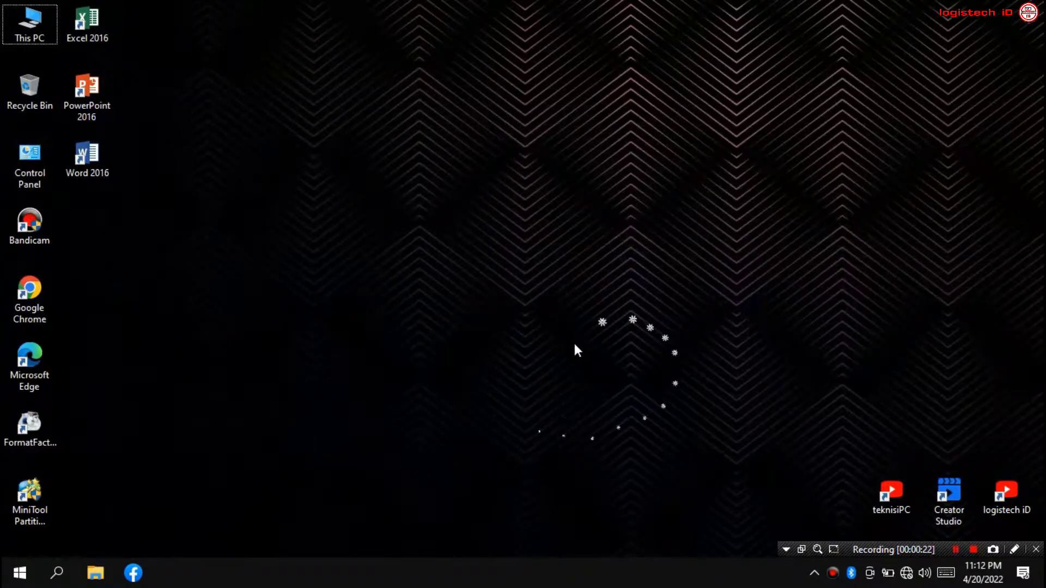
left_click(168, 391)
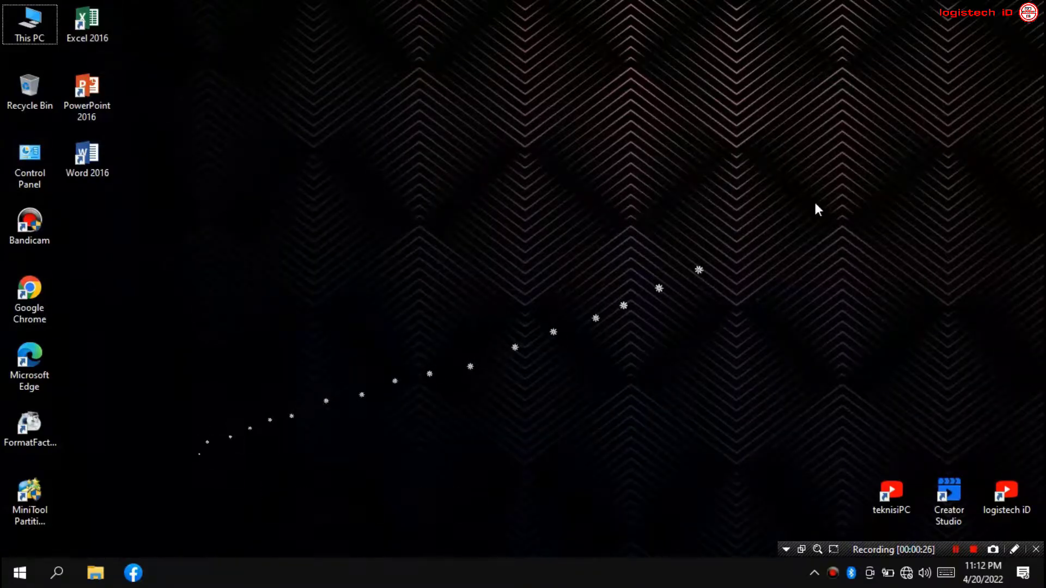
left_click(107, 509)
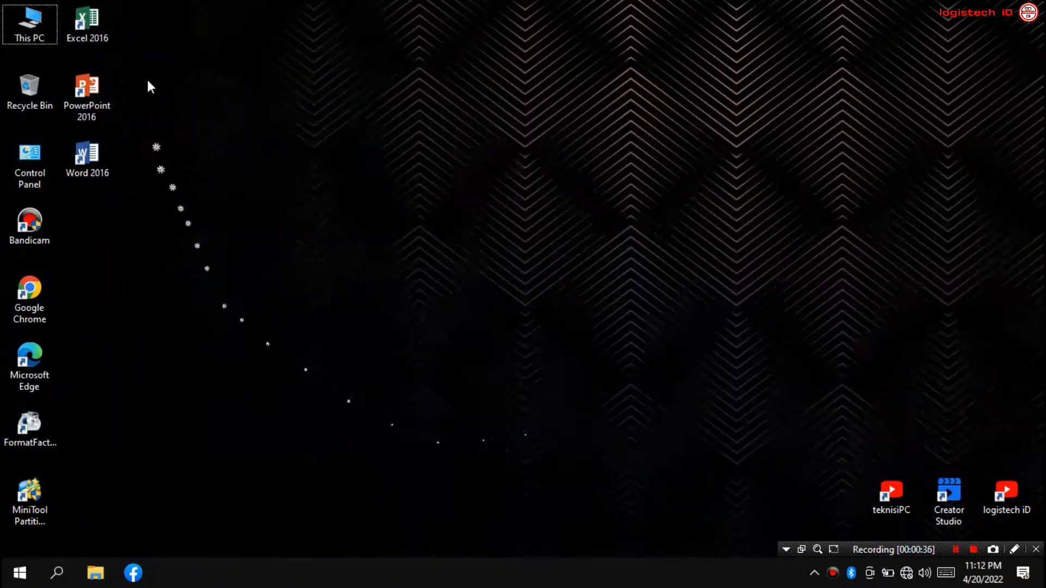
mouse_move(118, 19)
left_mouse_down()
mouse_move(94, 67)
mouse_move(91, 159)
left_mouse_up()
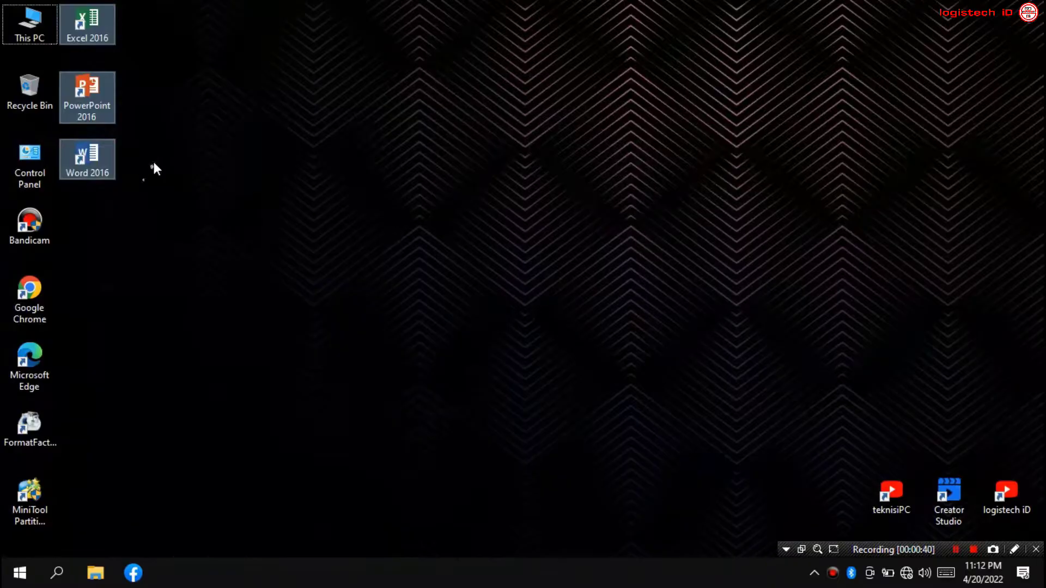
left_click(157, 172)
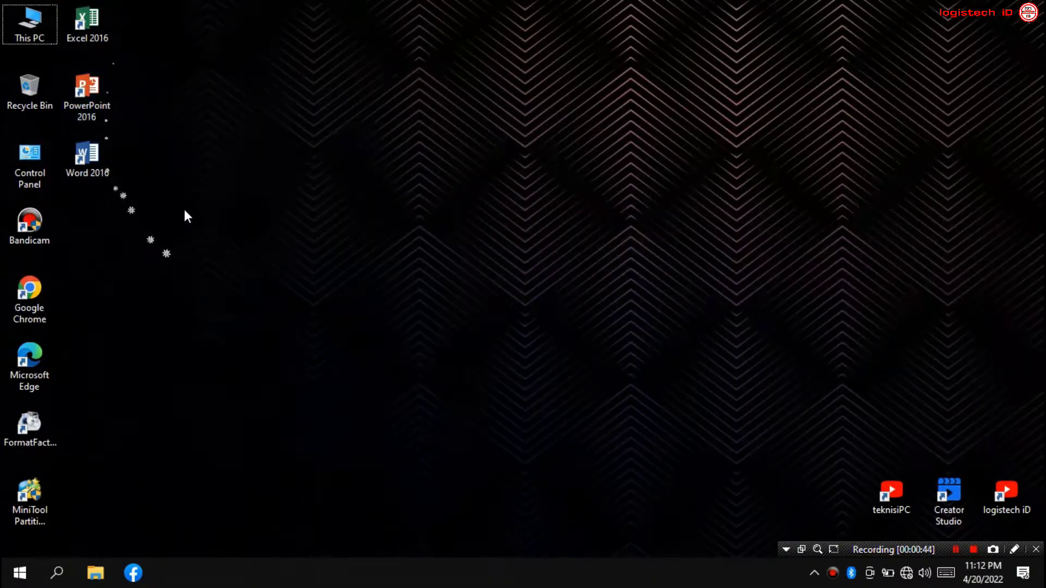
Open the Apps & features list in Windows Settings
left_click(11, 581)
mouse_move(15, 507)
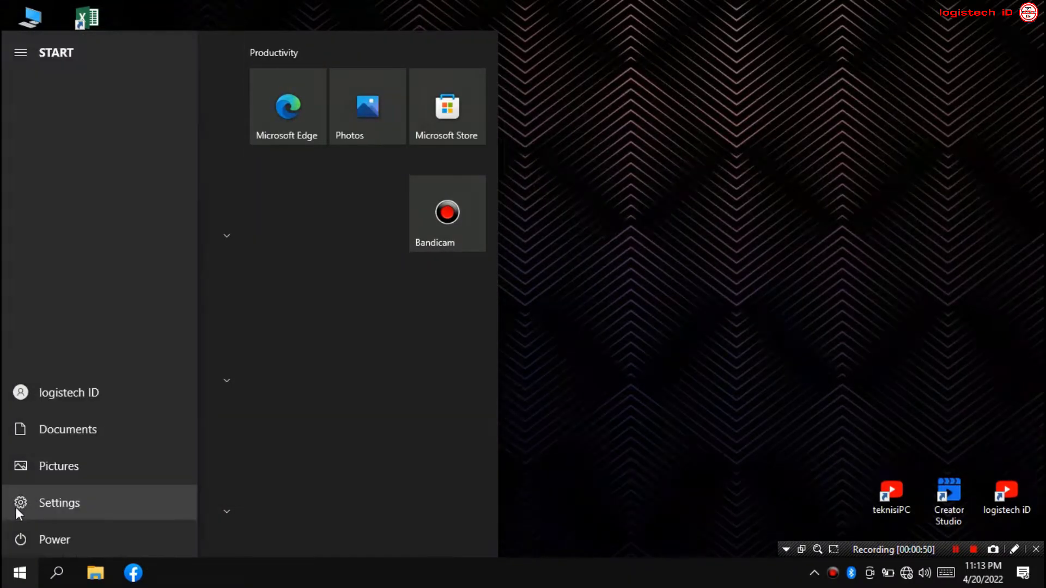
left_click(54, 498)
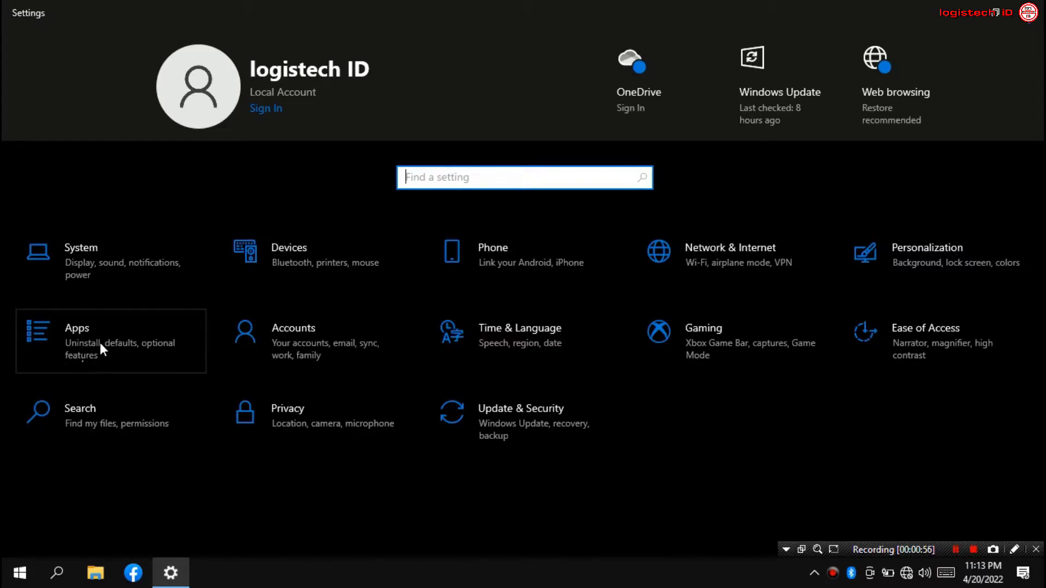
left_click(123, 344)
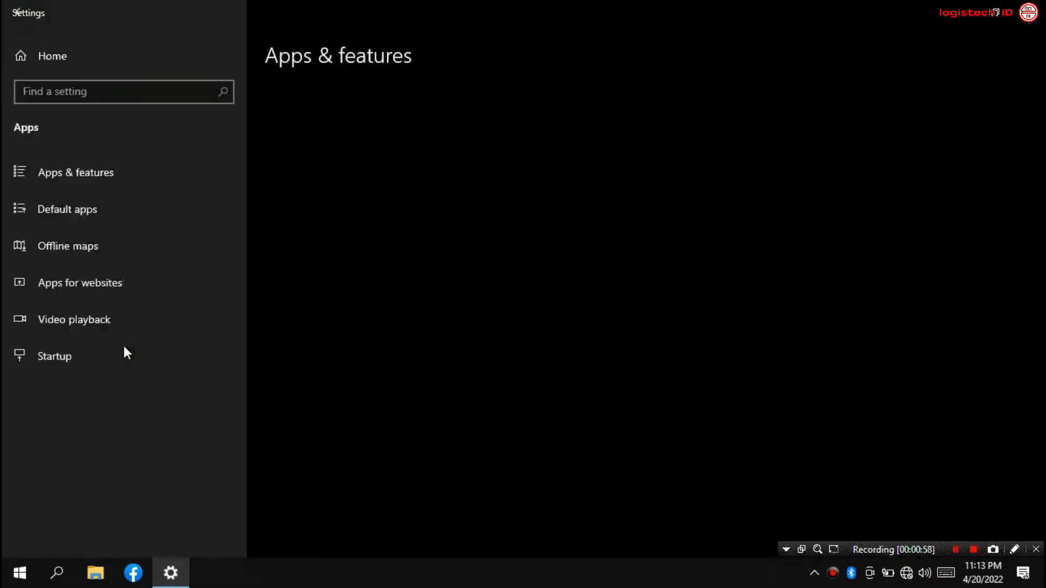
left_click(113, 172)
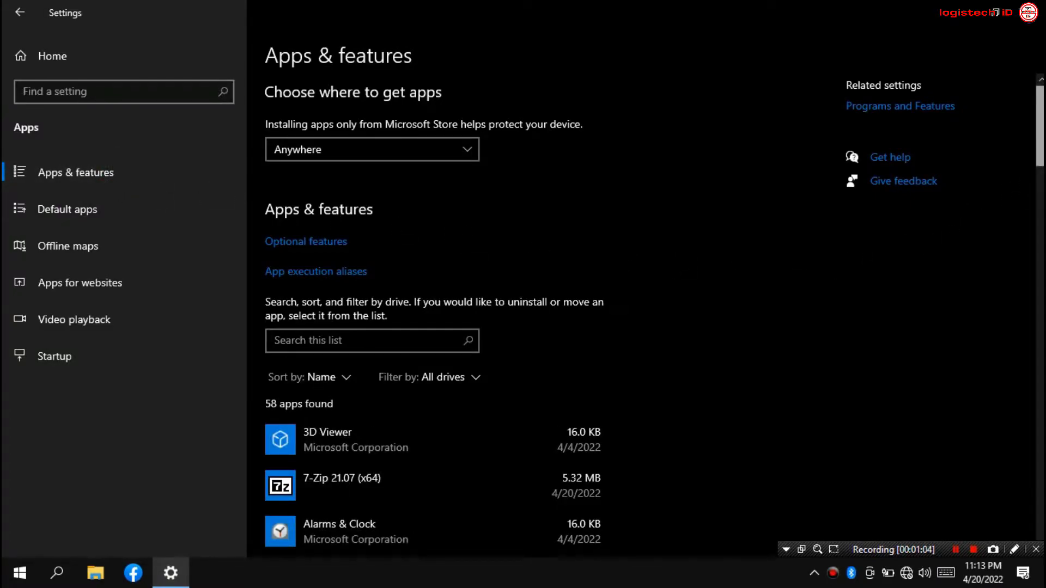
Find Microsoft Office Professional Plus 2016 in the installed apps, choose to uninstall it there, and close Settings
scroll(654, 316, "down", 7)
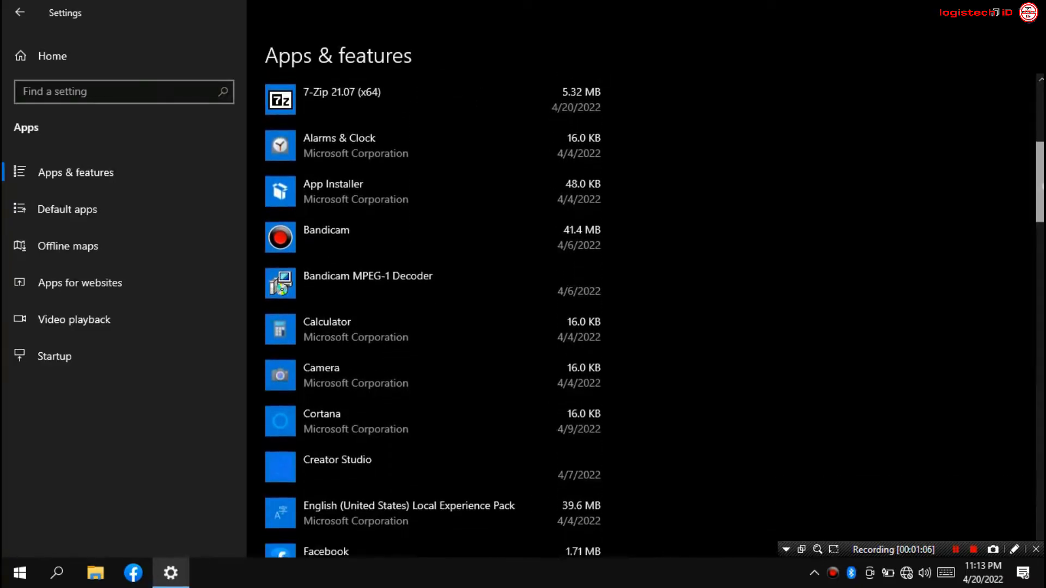
scroll(1041, 321, "down", 15)
left_click_drag(1041, 321, 1041, 364)
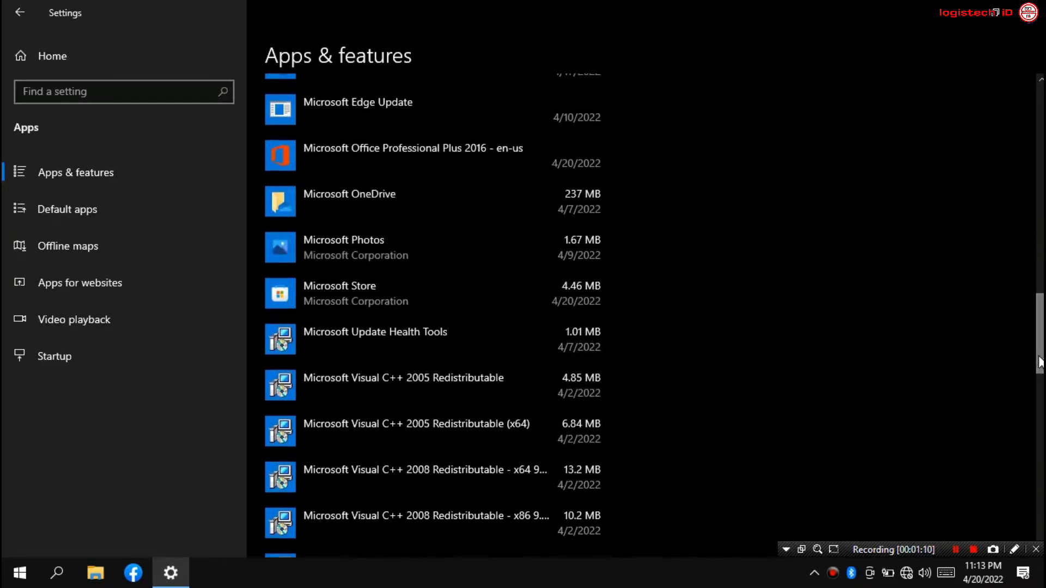
left_click(520, 164)
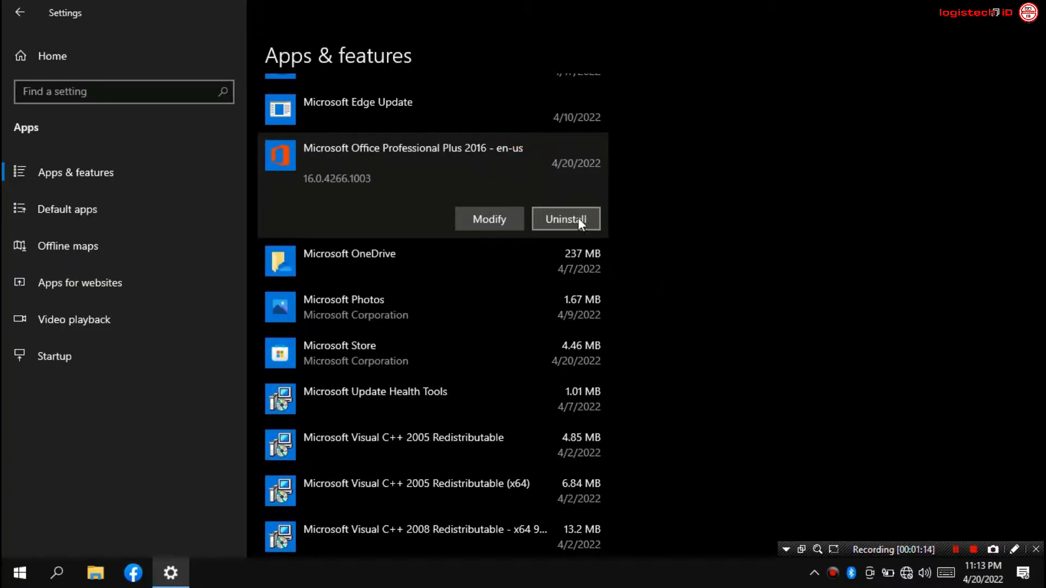
left_click(570, 221)
left_click(1028, 10)
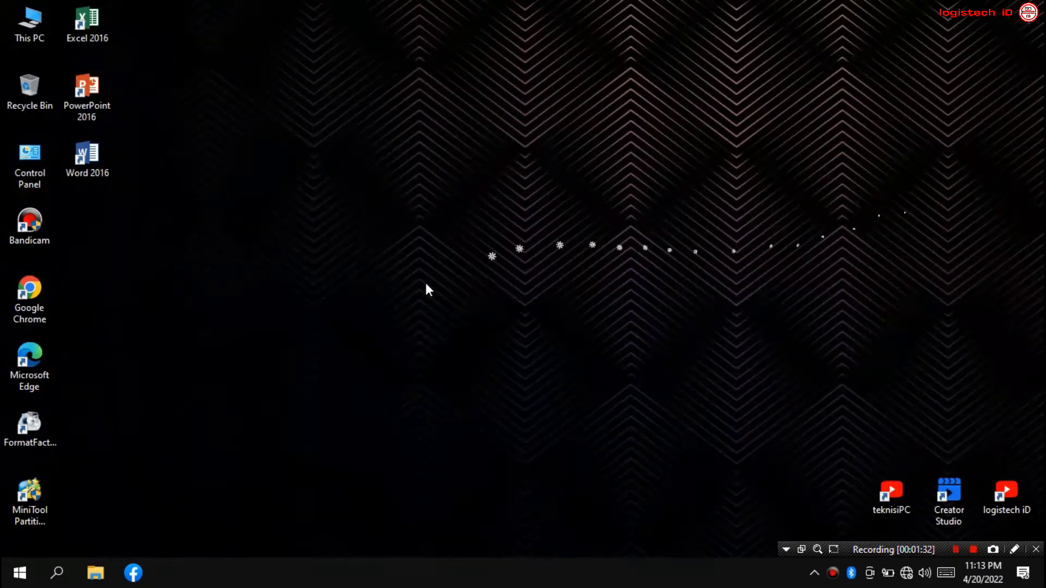
Search Windows for "control panel" and open Control Panel
left_click(63, 578)
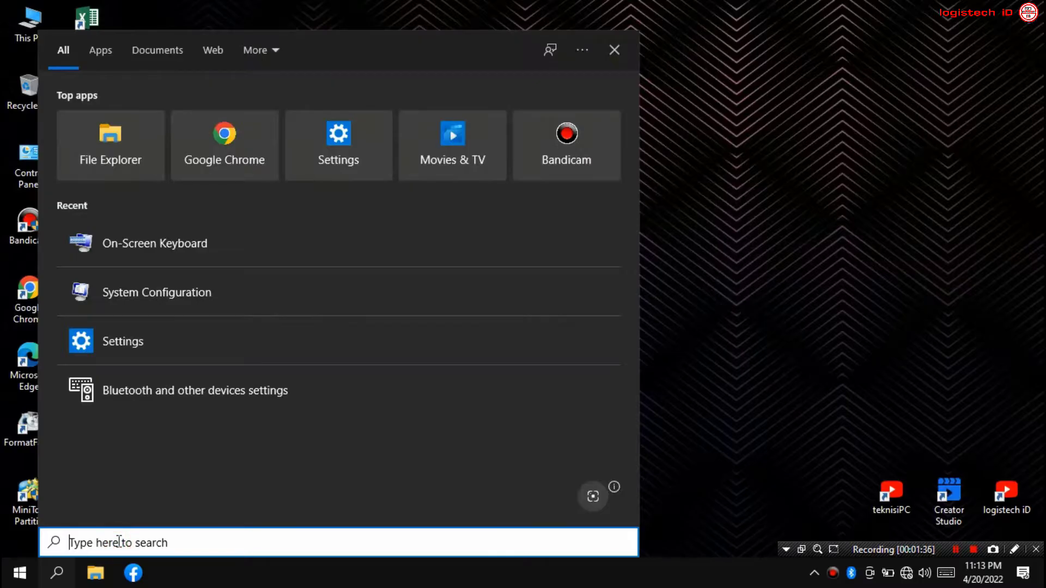
type("con")
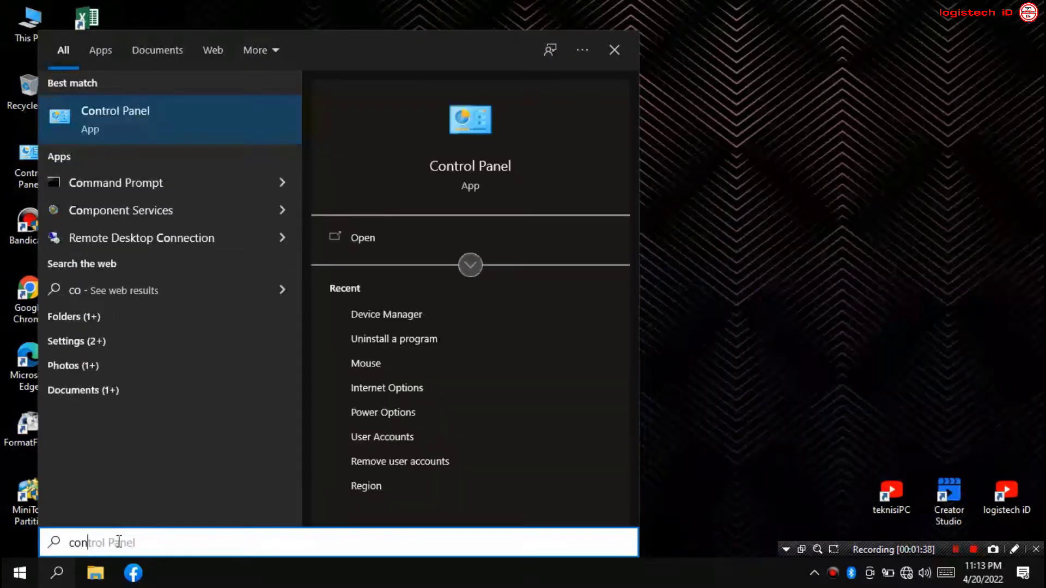
type("trol ")
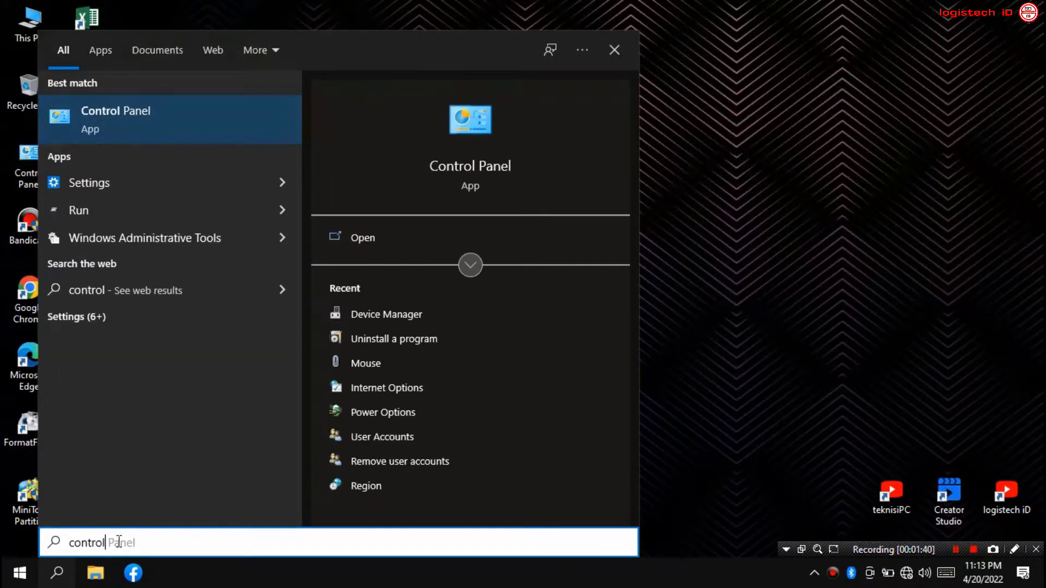
type("panel")
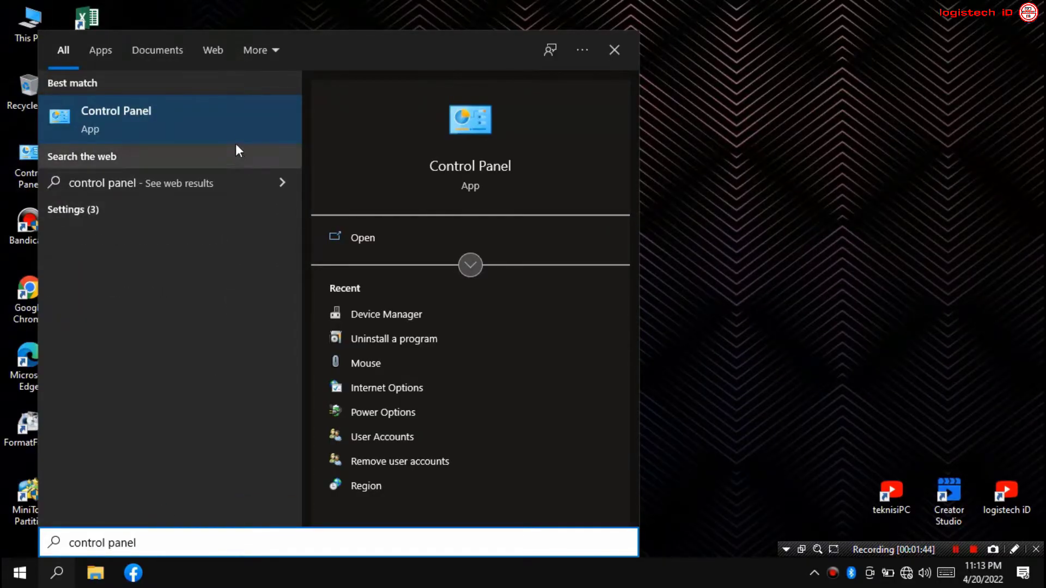
left_click(175, 114)
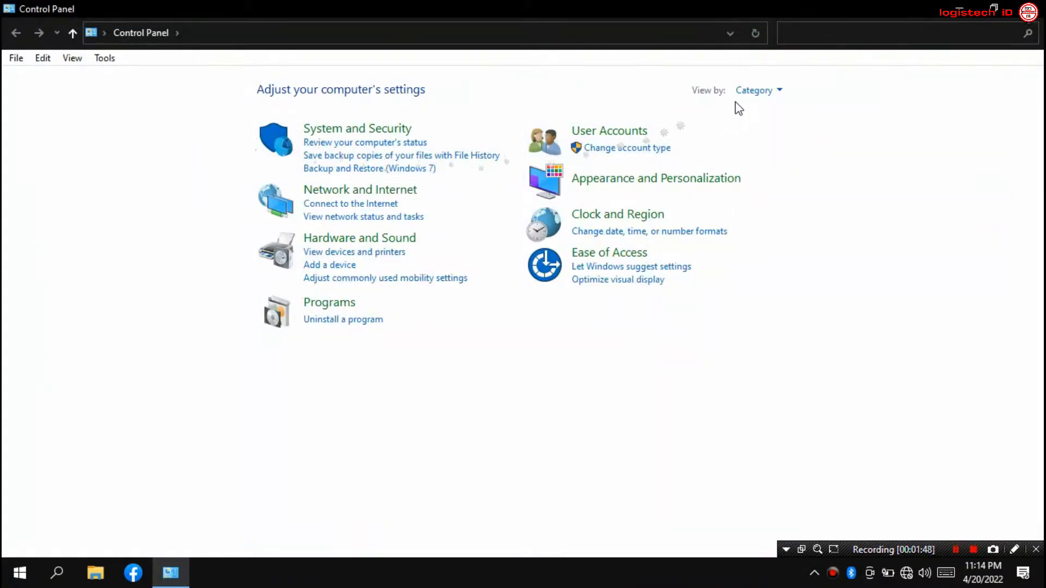
Switch the Control Panel view to Large icons and back to Category
left_click(766, 90)
left_click(776, 133)
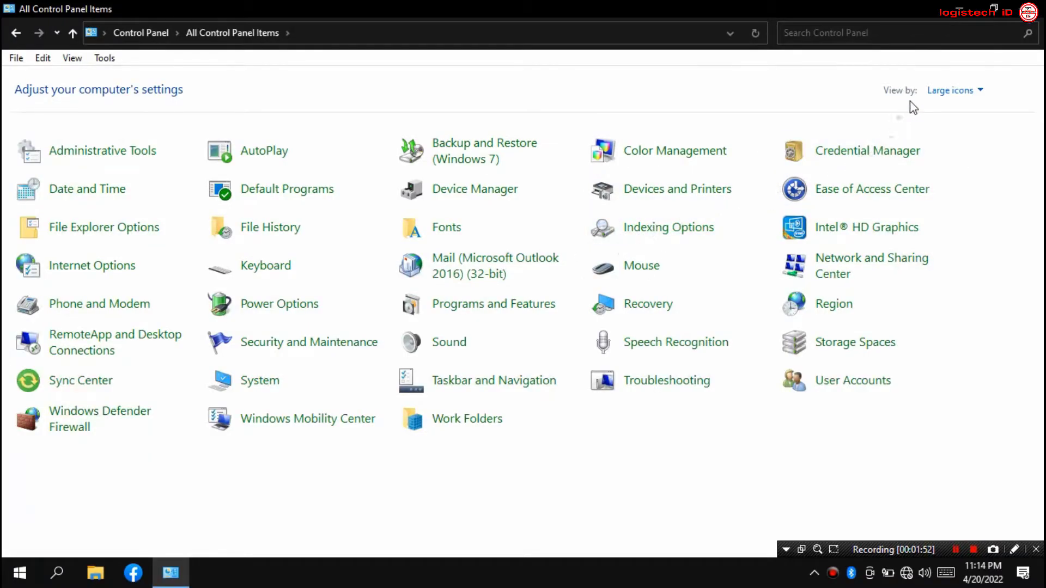
left_click(967, 91)
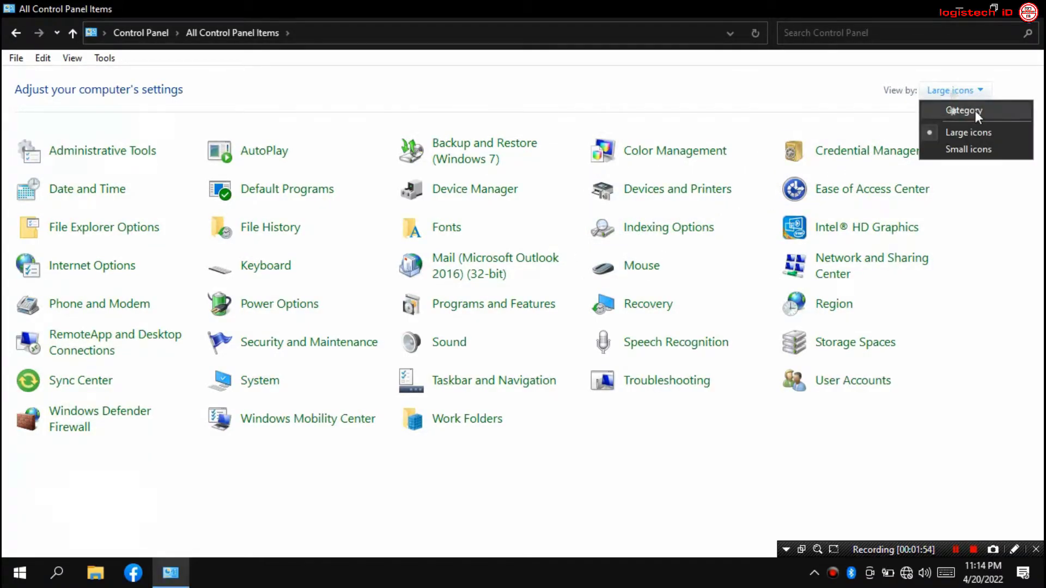
left_click(983, 111)
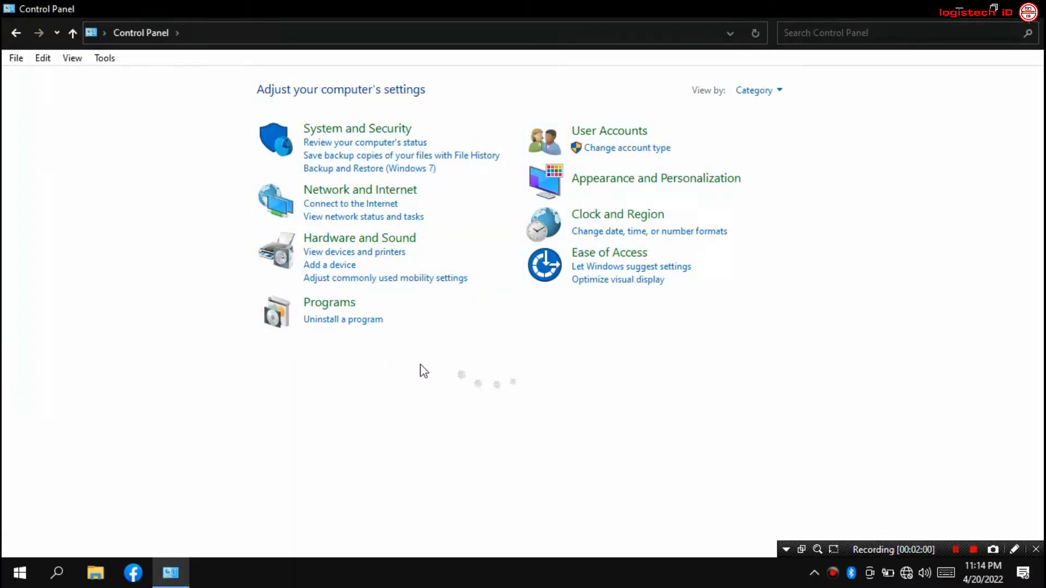
Open the Uninstall a program page and display the installed programs in List view
left_click(364, 322)
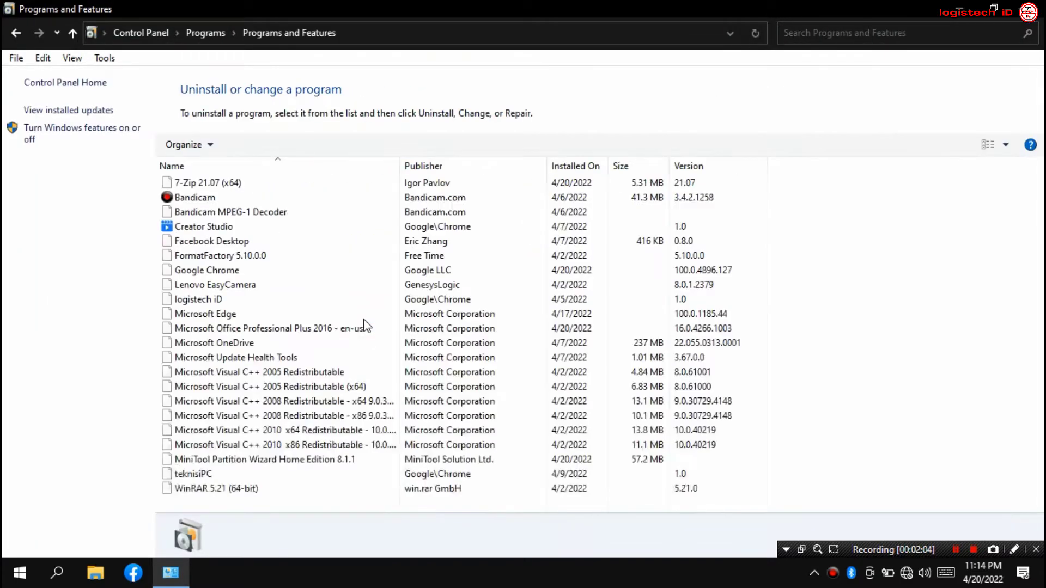
left_click(1006, 145)
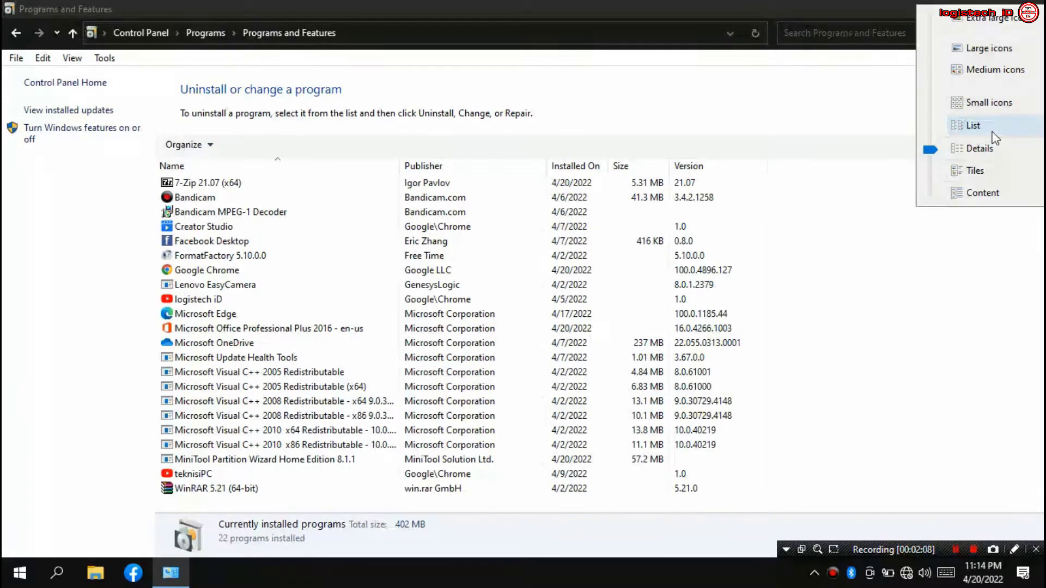
left_click(993, 133)
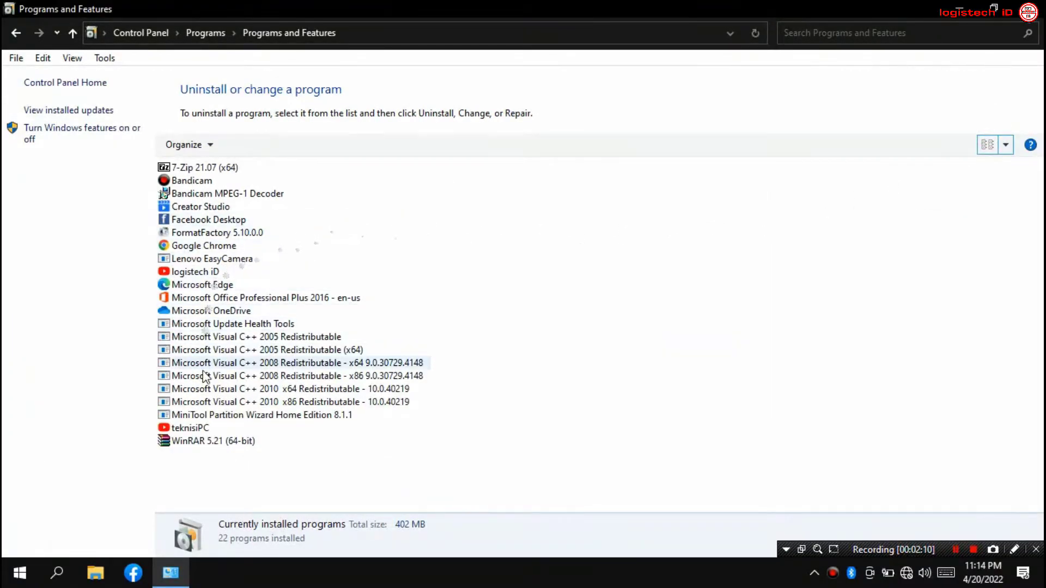
Uninstall Microsoft Office Professional Plus 2016 - en-us, confirm the removal, and close the uninstaller and Programs and Features
left_click(184, 299)
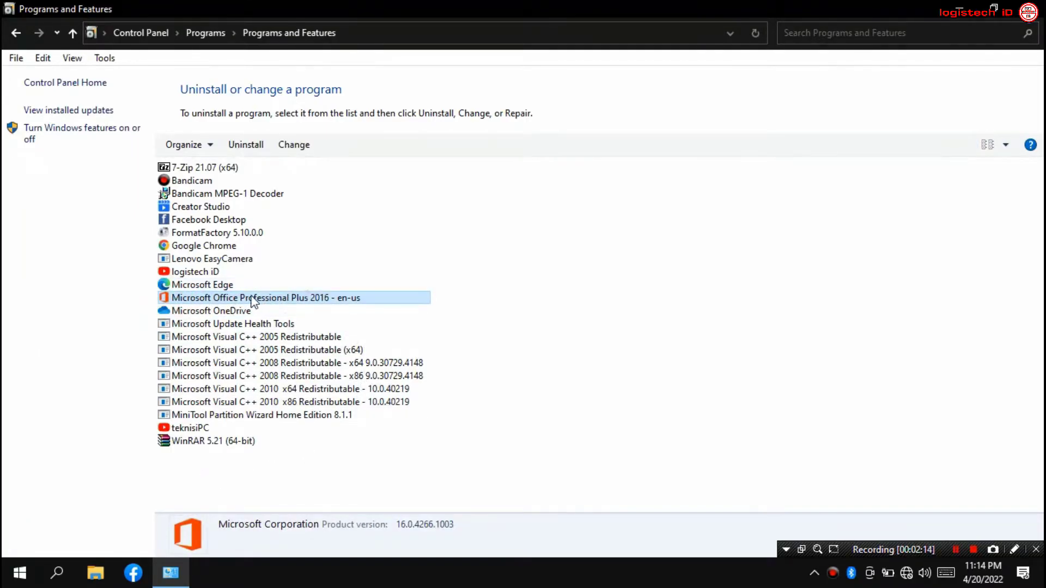
right_click(287, 301)
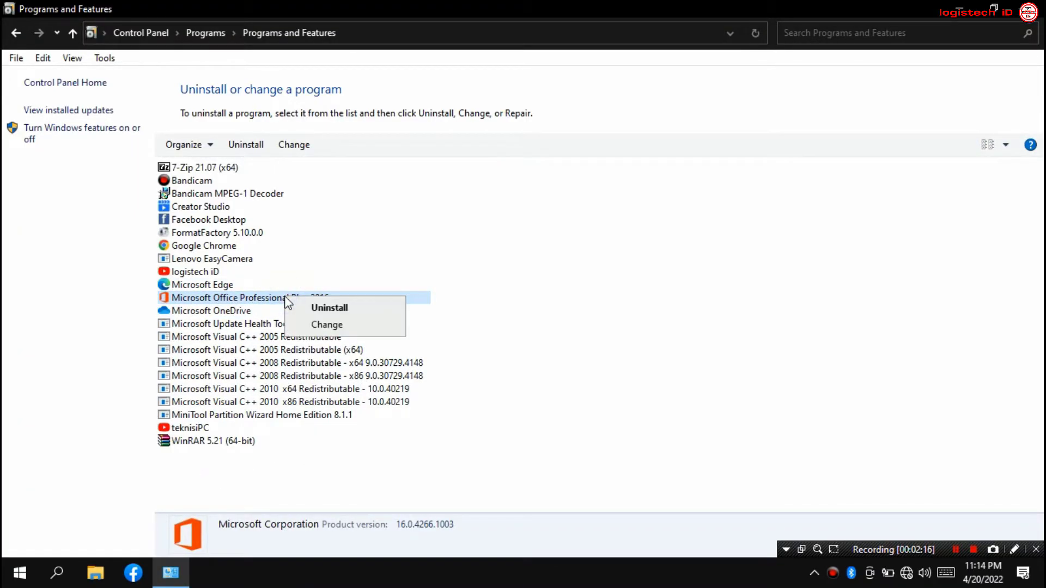
left_click(353, 309)
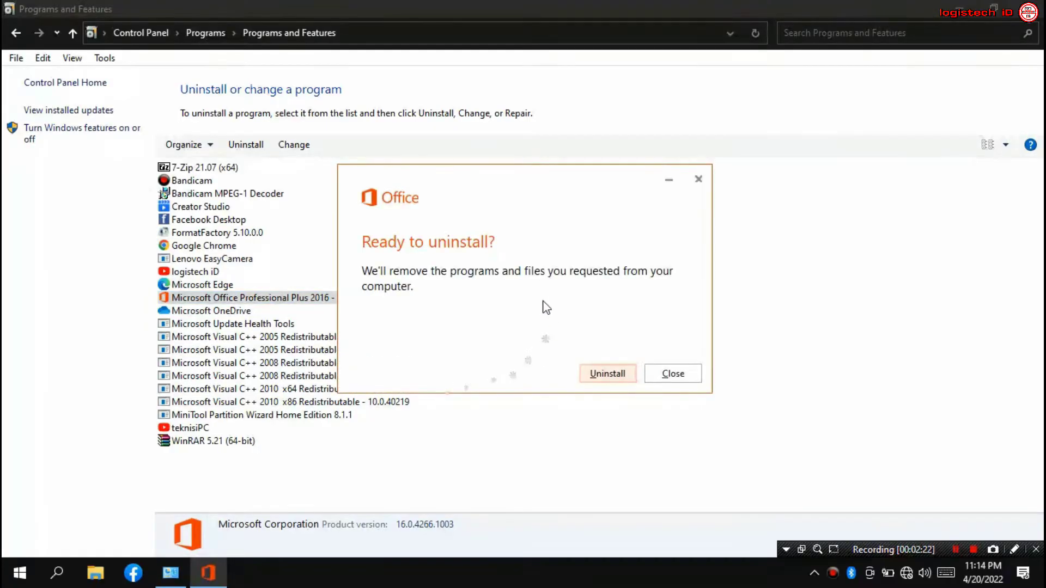
left_click(600, 375)
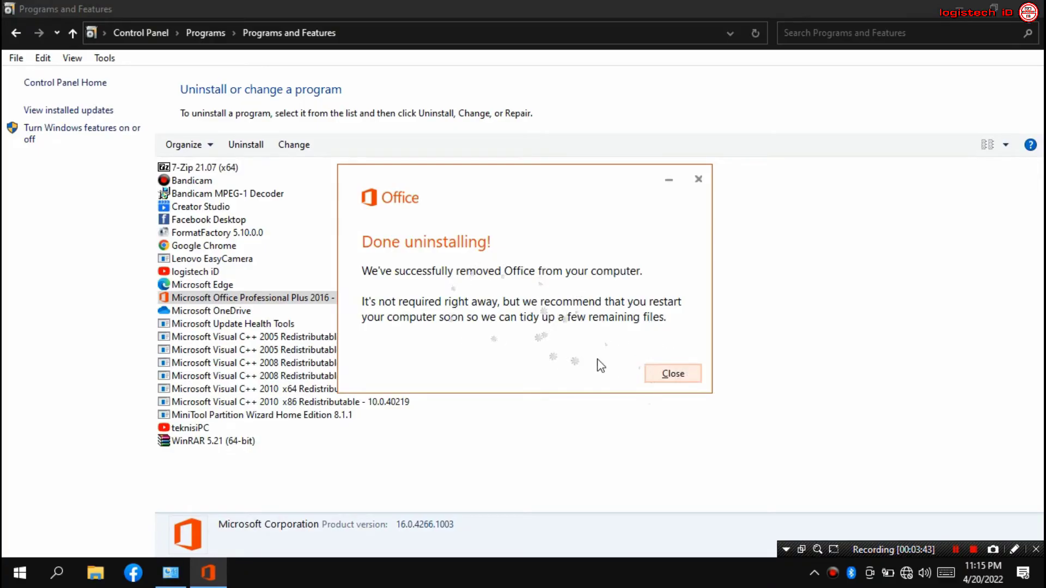
left_click(677, 375)
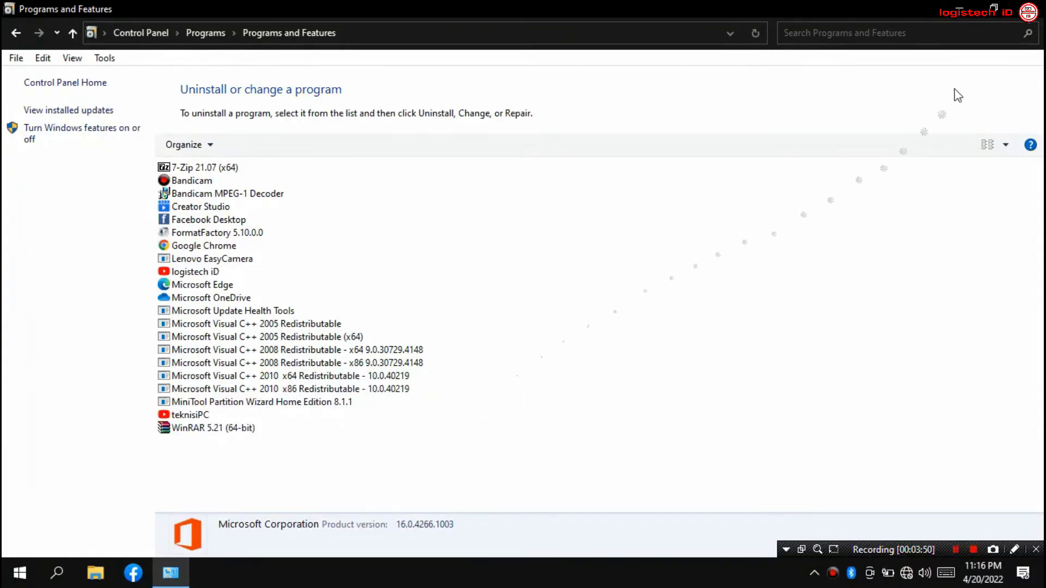
left_click(1040, 12)
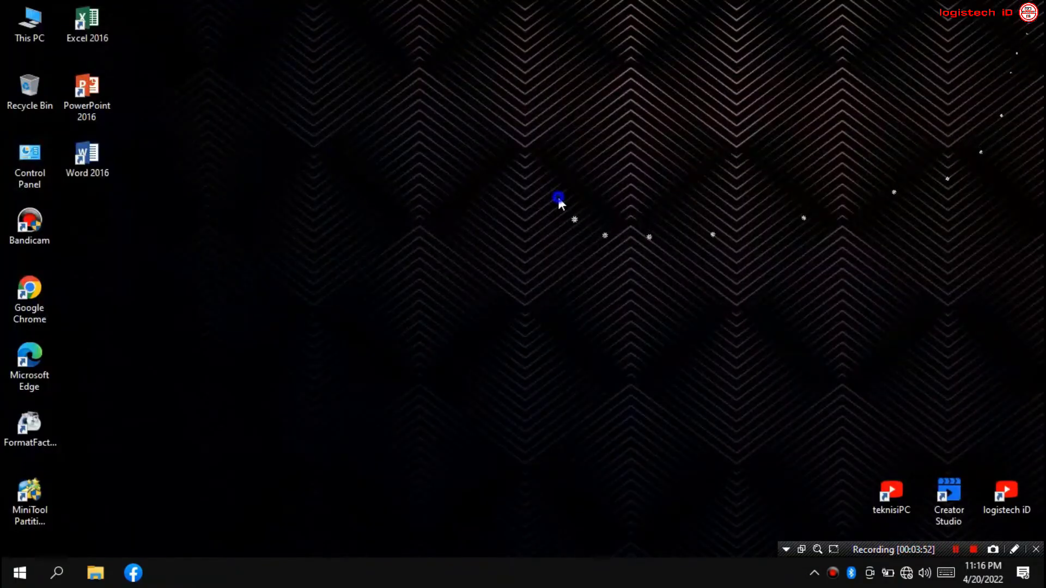
Refresh the desktop and show the Restart power option, dismissing it without restarting the computer
right_click(558, 195)
left_click(590, 244)
left_click(7, 579)
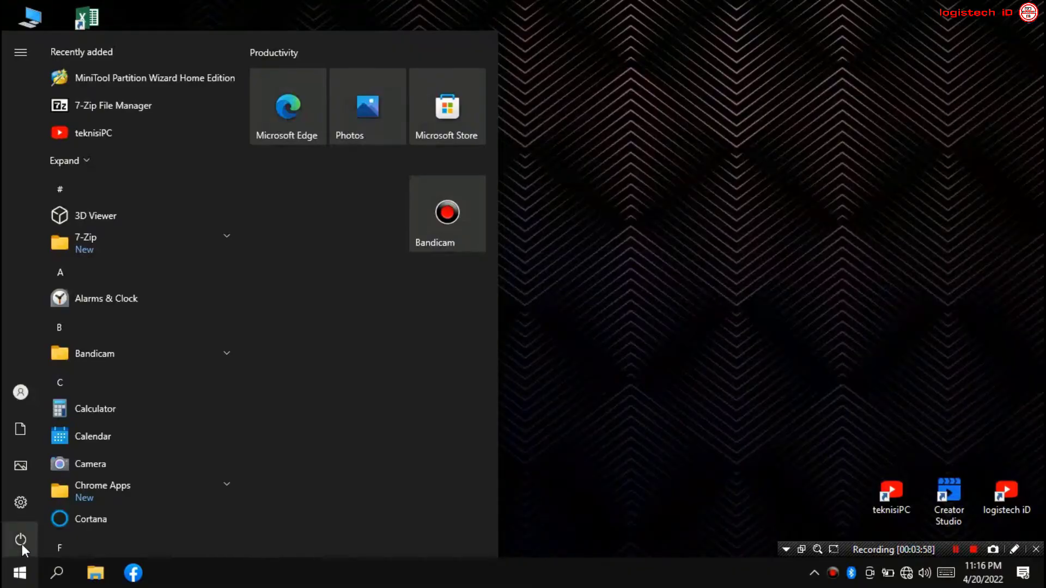
left_click(22, 544)
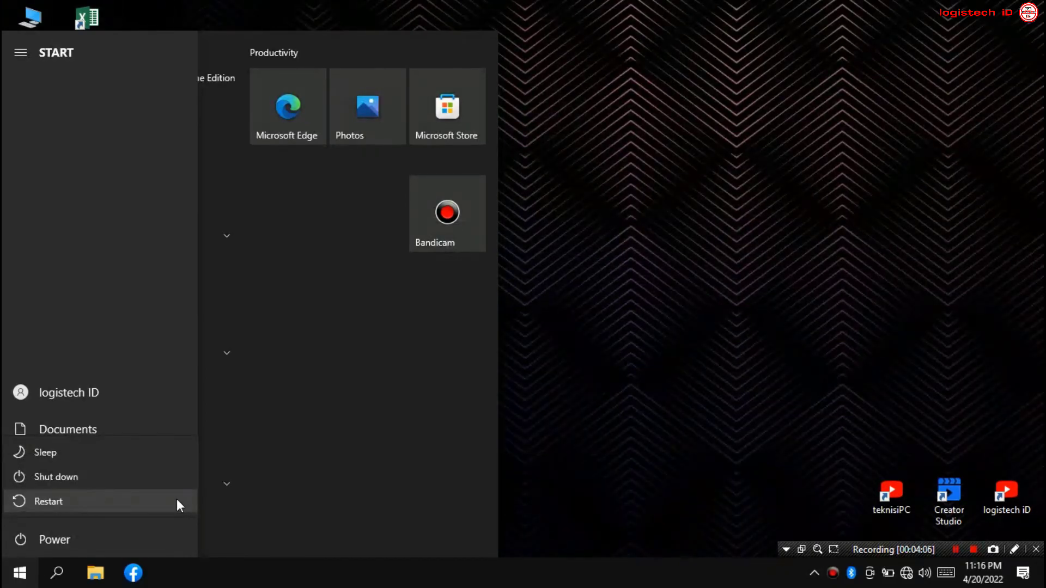
left_click(570, 373)
Refresh the desktop twice
right_click(518, 297)
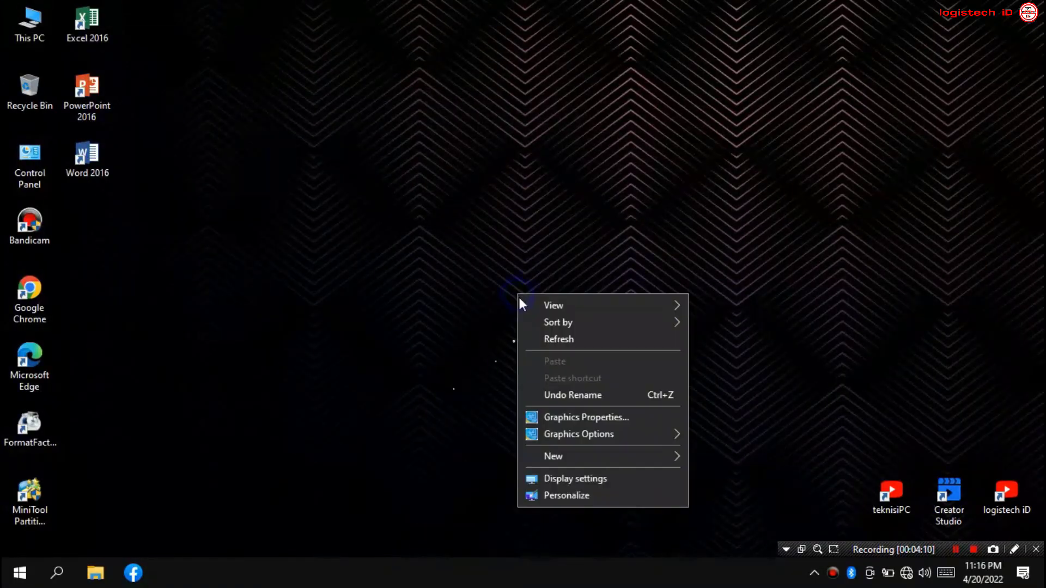
left_click(556, 339)
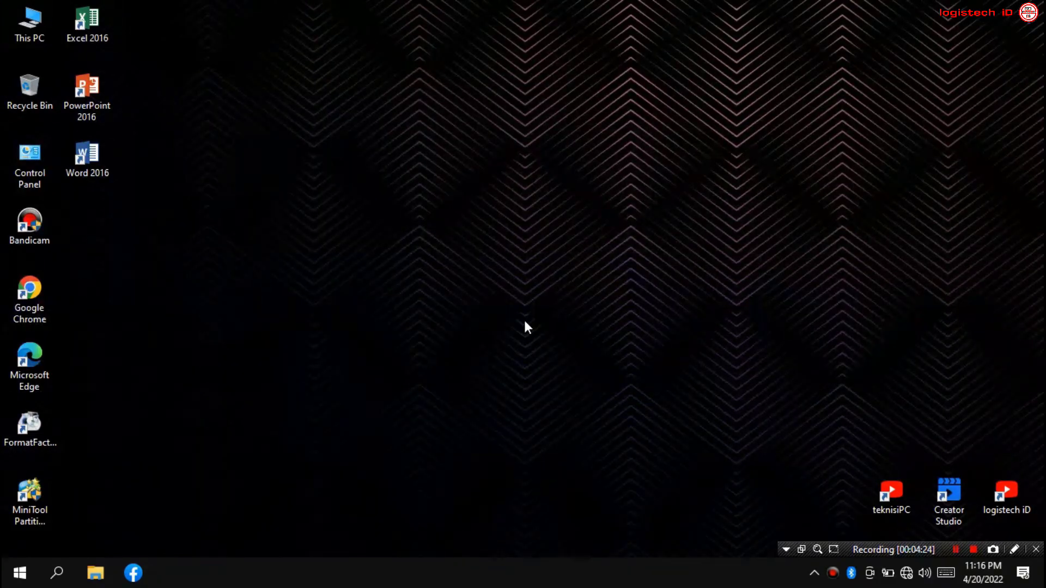
right_click(522, 322)
left_click(549, 364)
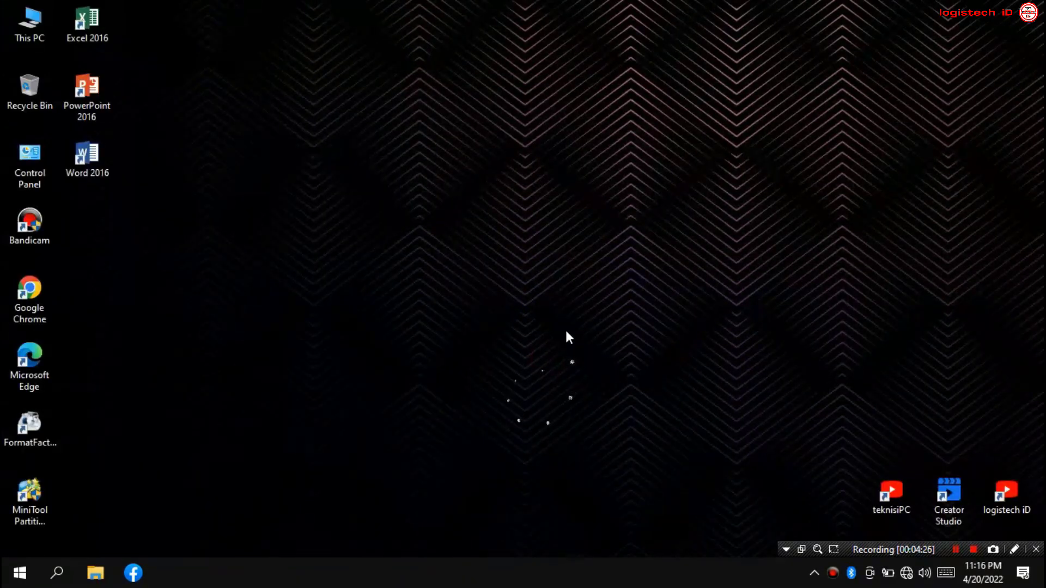